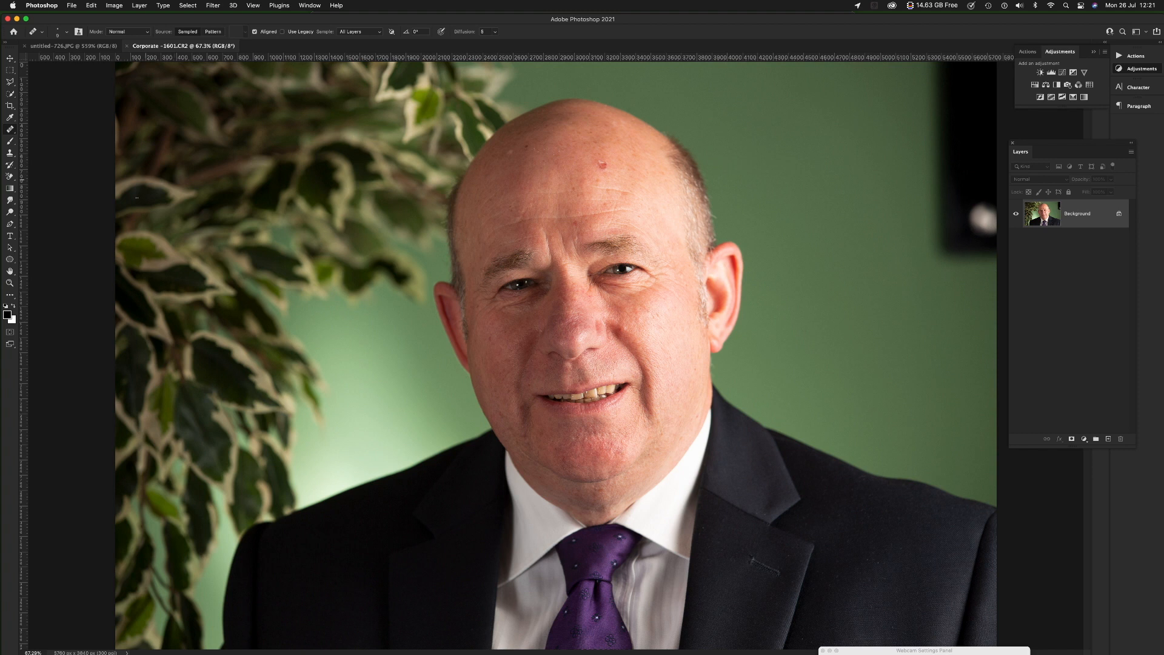
{"action": "left_click", "coordinate": [10, 154]}
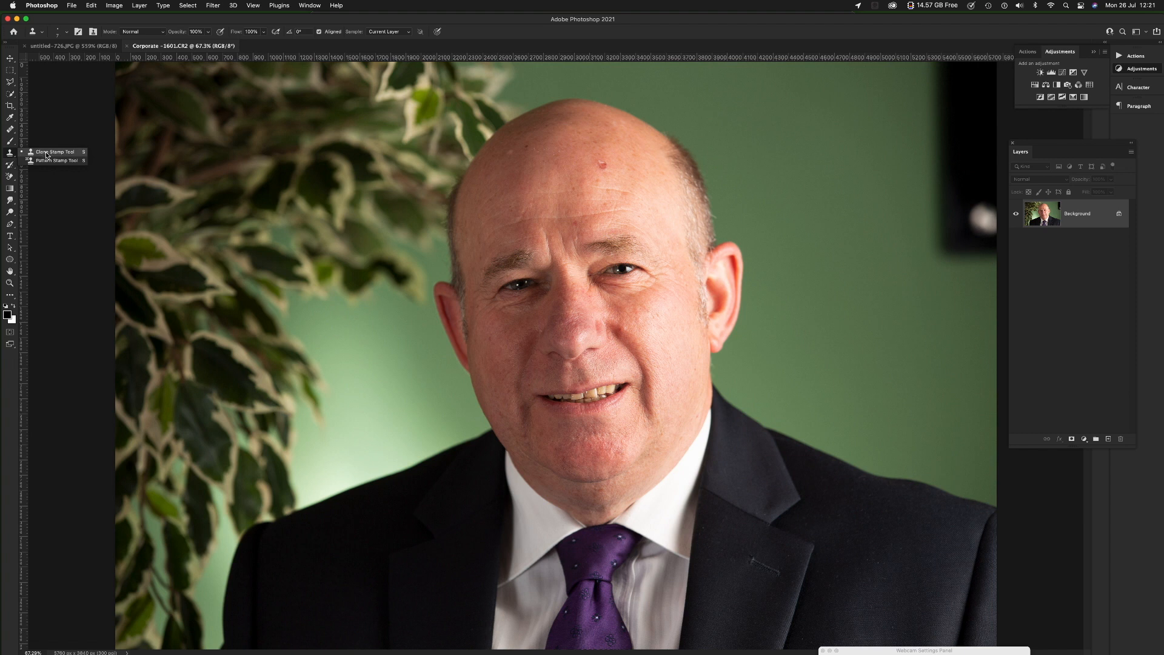
{"action": "left_click", "coordinate": [9, 129]}
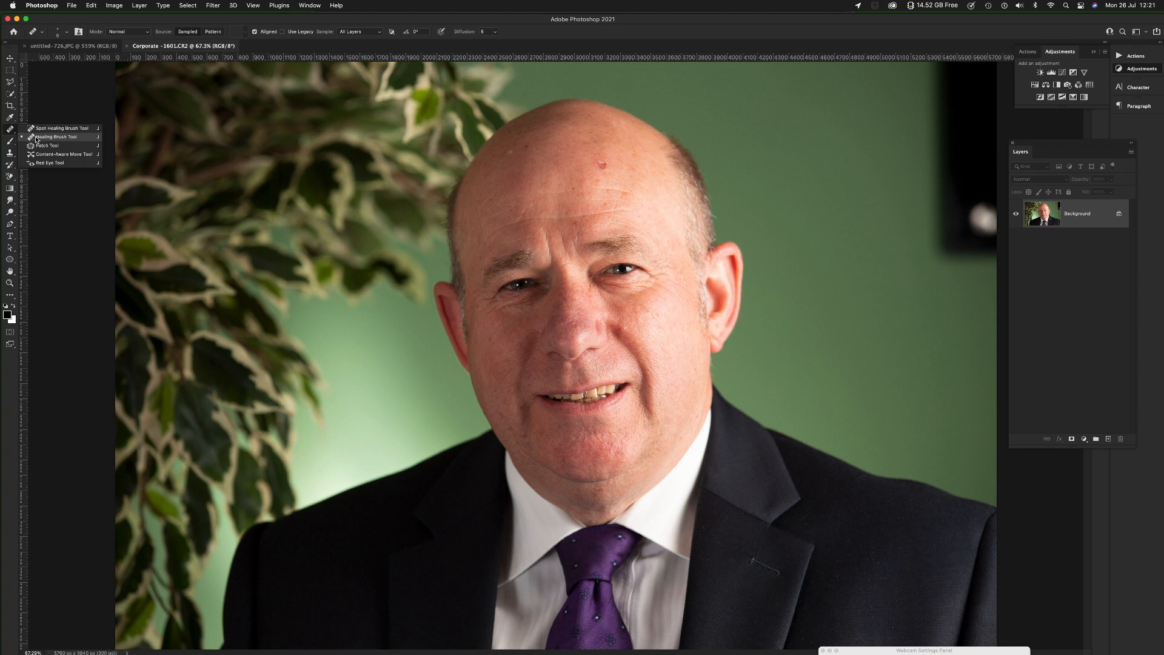
{"action": "left_click", "coordinate": [36, 146]}
Step: Clone the eye and eyebrow on the image's left side onto the forehead above with an enlarged Clone Stamp brush
{"action": "left_click", "coordinate": [10, 153]}
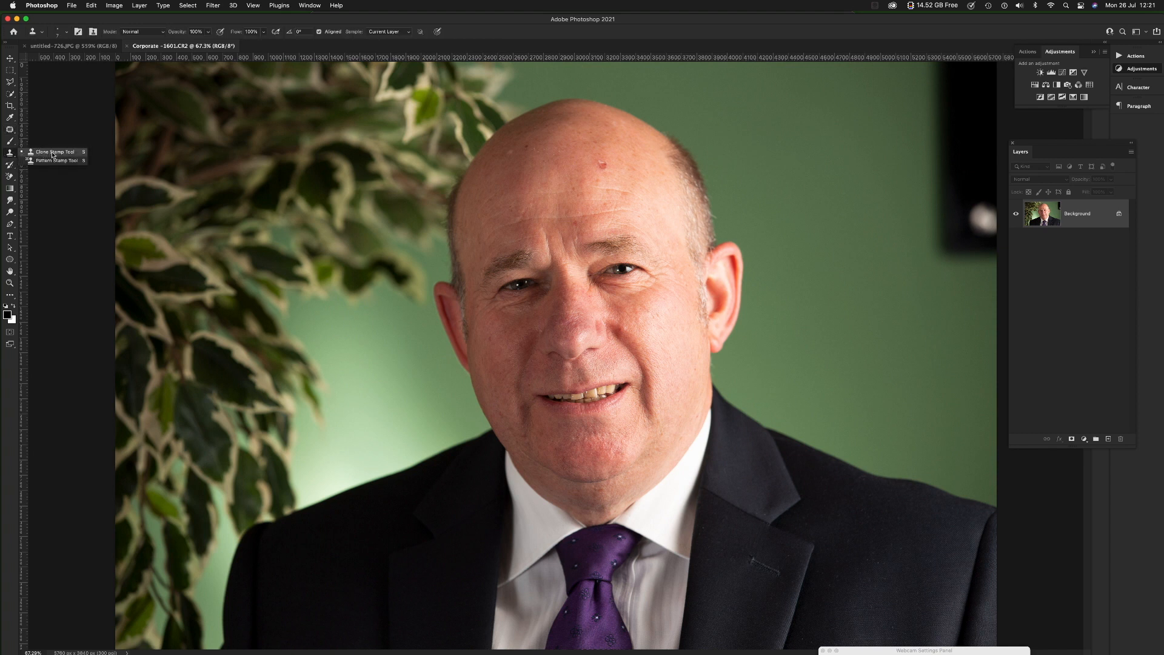
{"action": "left_click", "coordinate": [51, 152]}
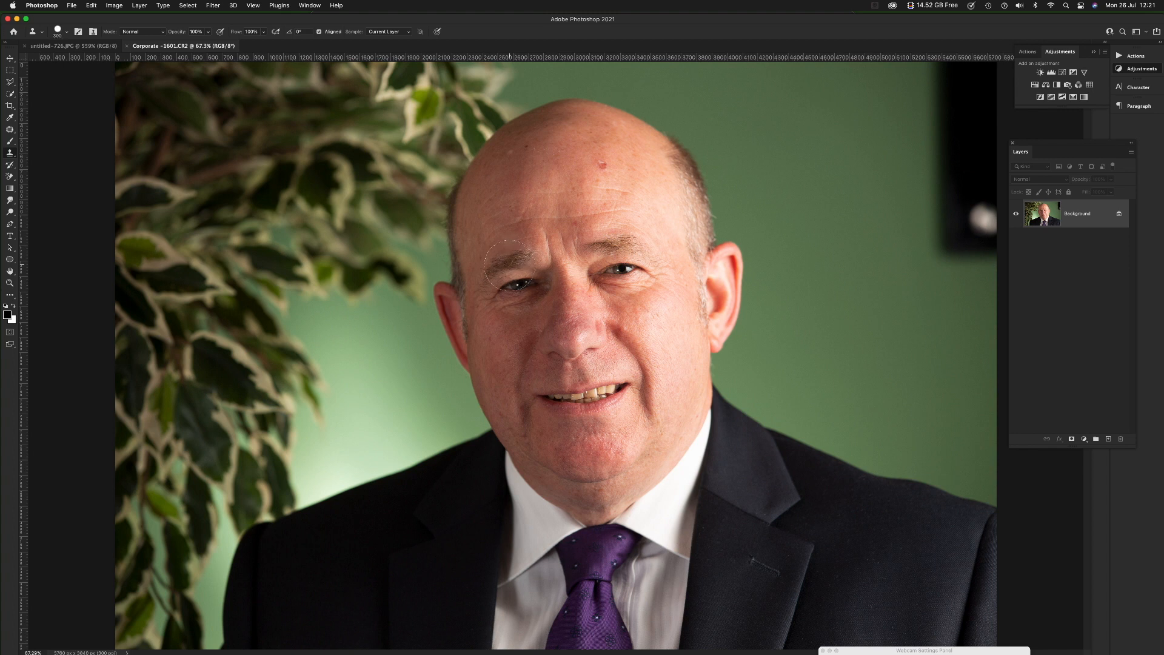
{"action": "key", "text": "bracketright"}
{"action": "key", "text": "bracketright"}
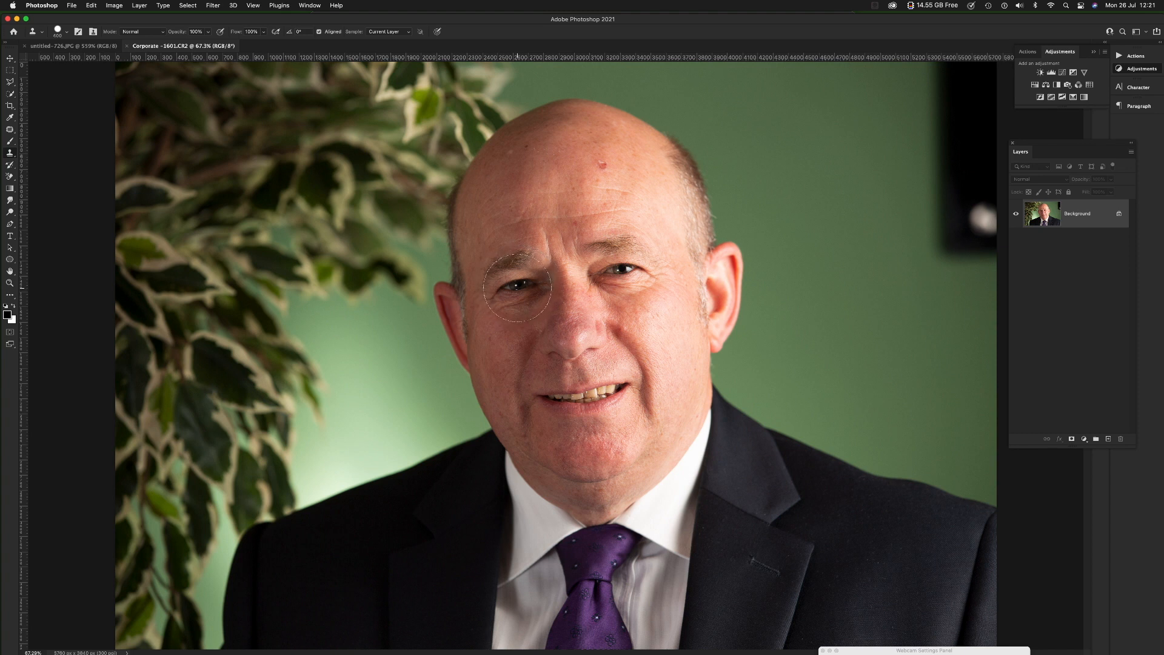
{"action": "left_click", "coordinate": [521, 284], "text": "alt"}
{"action": "mouse_move", "coordinate": [522, 212]}
{"action": "left_mouse_down"}
{"action": "mouse_move", "coordinate": [520, 192]}
{"action": "mouse_move", "coordinate": [509, 190]}
{"action": "mouse_move", "coordinate": [501, 210]}
{"action": "mouse_move", "coordinate": [534, 205]}
{"action": "mouse_move", "coordinate": [488, 216]}
{"action": "mouse_move", "coordinate": [509, 187]}
{"action": "mouse_move", "coordinate": [536, 192]}
{"action": "mouse_move", "coordinate": [521, 175]}
{"action": "mouse_move", "coordinate": [493, 191]}
{"action": "mouse_move", "coordinate": [502, 221]}
{"action": "left_mouse_up"}
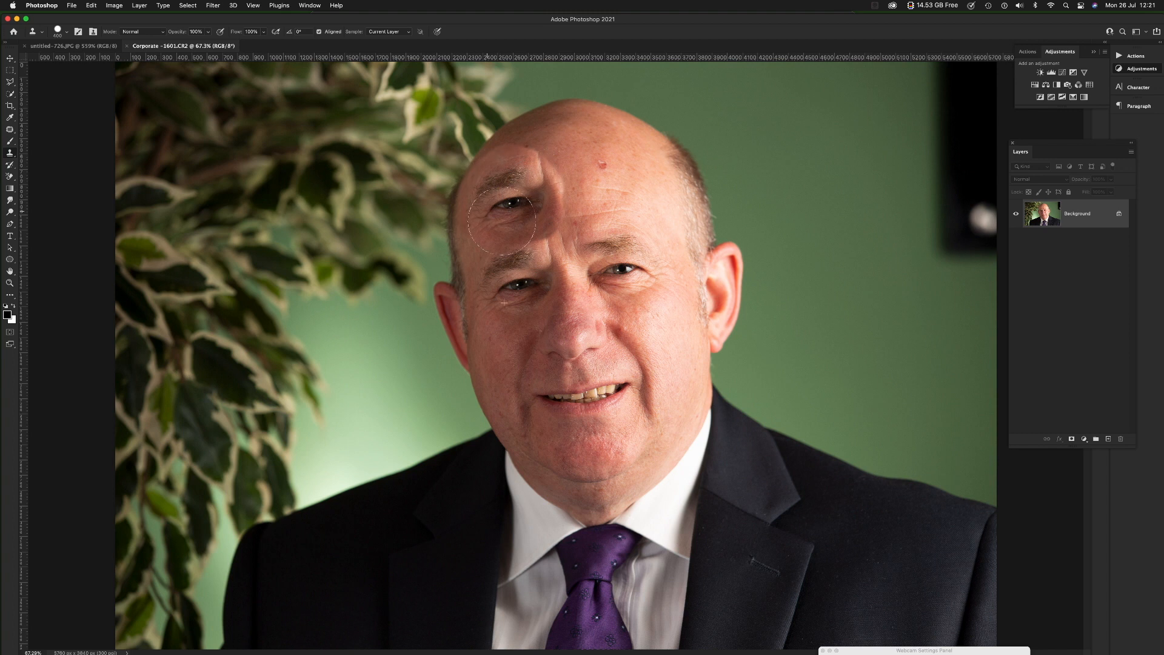
{"action": "left_click_drag", "start_coordinate": [548, 303], "coordinate": [563, 319]}
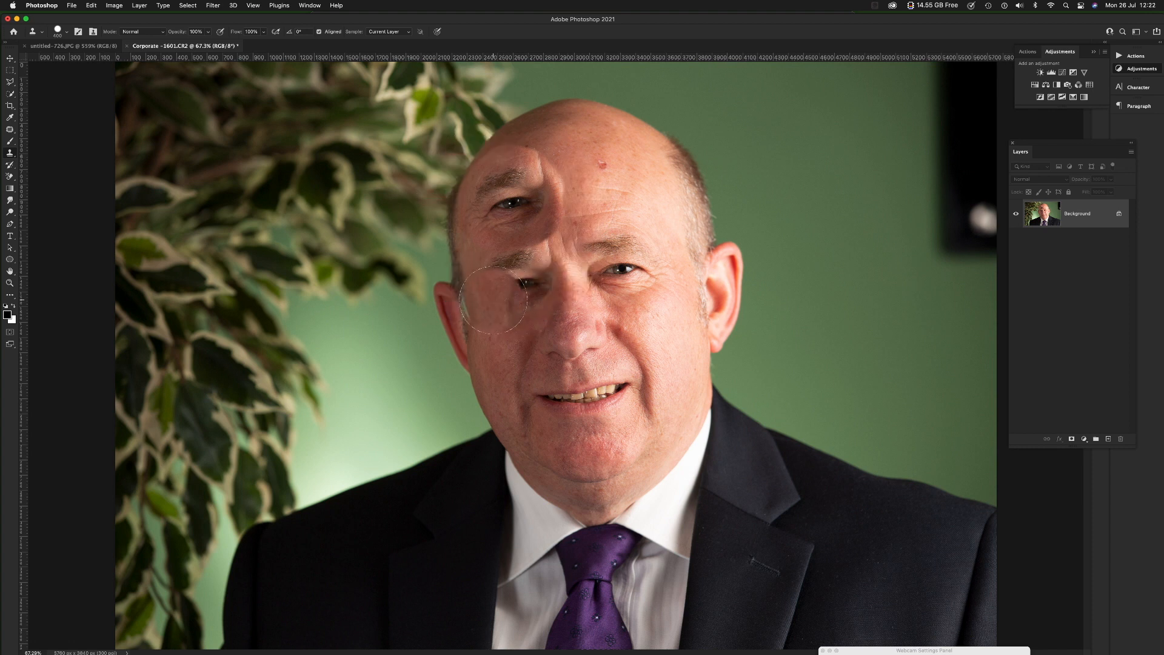
Step: With an enlarged Healing Brush, sample the eye on the image's right side and paint it onto the forehead above
{"action": "left_click", "coordinate": [11, 130]}
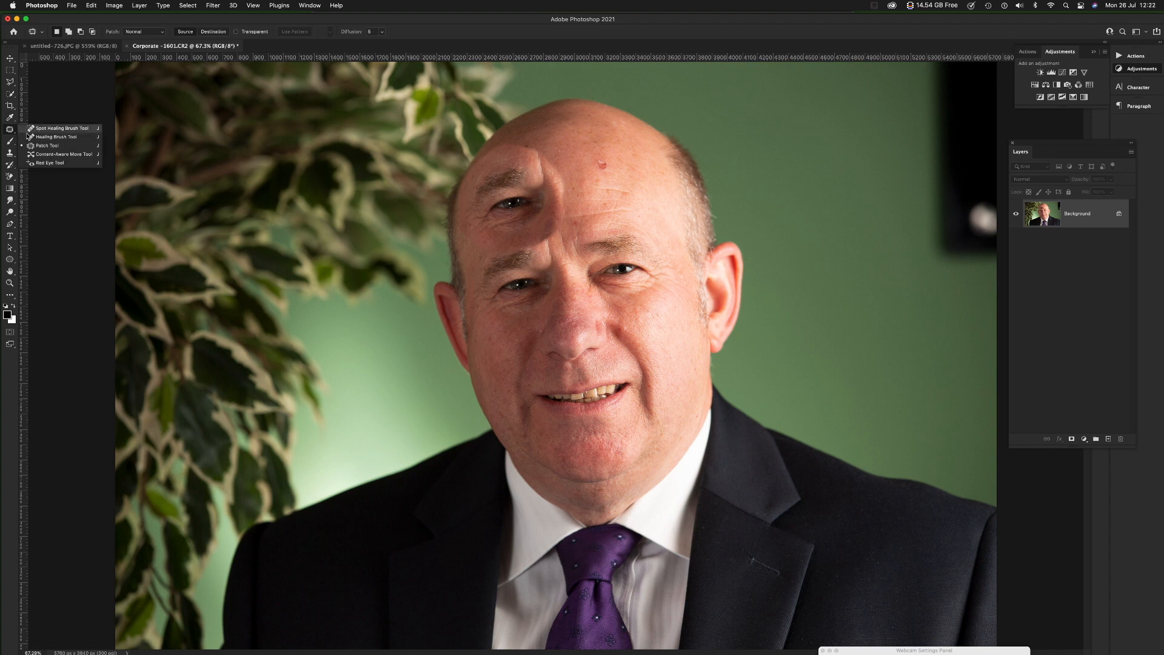
{"action": "left_click", "coordinate": [55, 137]}
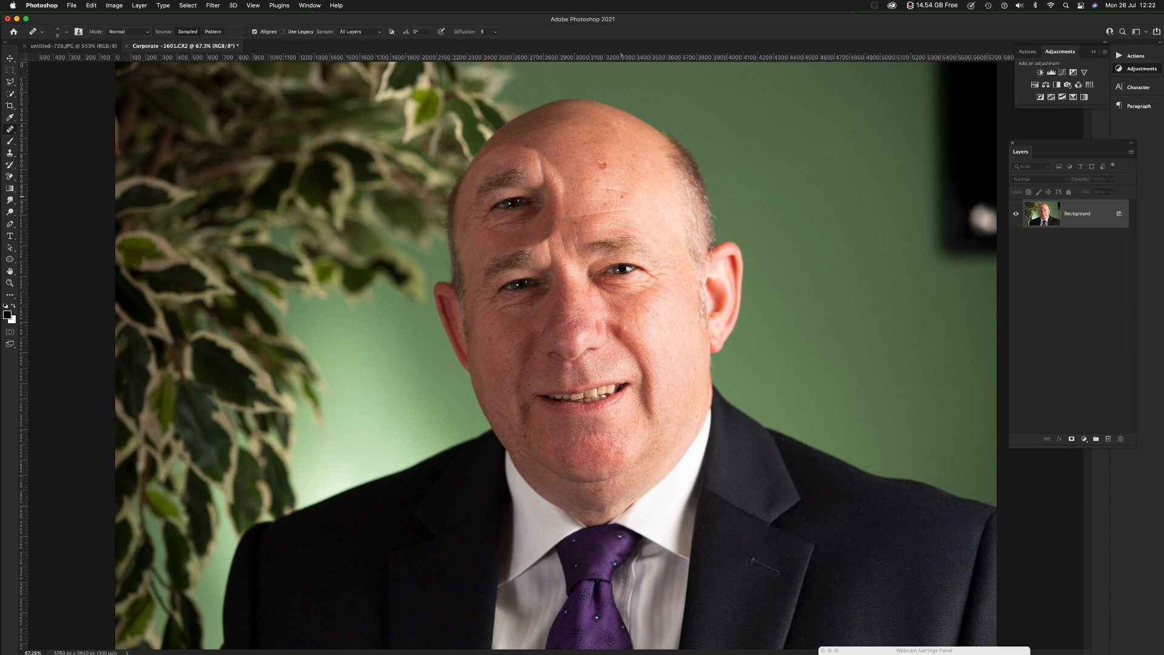
{"action": "key", "text": "bracketright"}
{"action": "key", "text": "bracketright"}
{"action": "key", "text": "bracketright"}
{"action": "key", "text": "bracketright"}
{"action": "key", "text": "bracketright"}
{"action": "key", "text": "bracketright"}
{"action": "key", "text": "bracketright"}
{"action": "key", "text": "bracketright"}
{"action": "key", "text": "bracketright"}
{"action": "key", "text": "bracketright"}
{"action": "key", "text": "bracketright"}
{"action": "key", "text": "bracketright"}
{"action": "key", "text": "bracketright"}
{"action": "key", "text": "bracketright"}
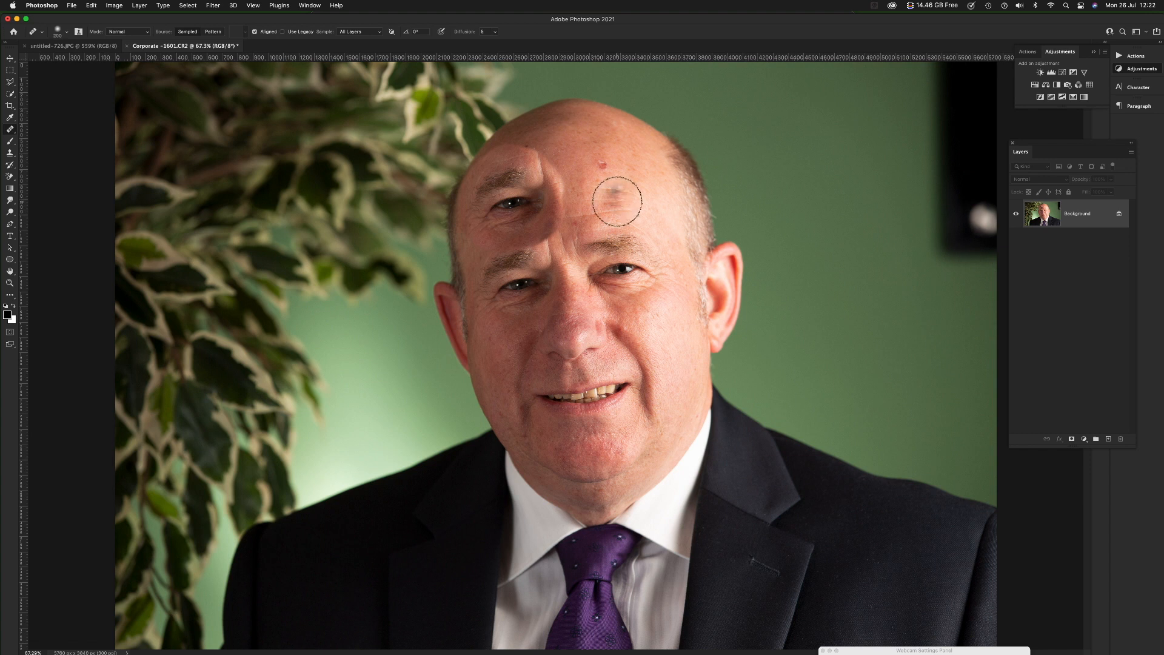
{"action": "key", "text": "bracketright"}
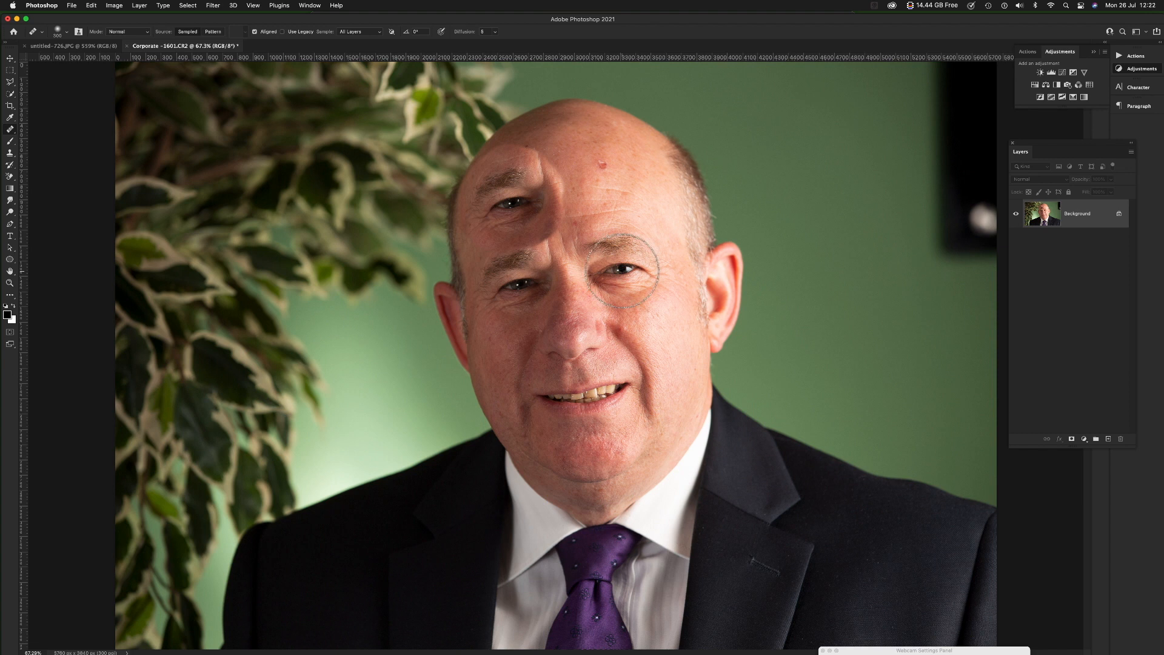
{"action": "left_click", "coordinate": [622, 270], "text": "alt"}
{"action": "mouse_move", "coordinate": [613, 173]}
{"action": "left_mouse_down"}
{"action": "mouse_move", "coordinate": [618, 186]}
{"action": "mouse_move", "coordinate": [605, 181]}
{"action": "mouse_move", "coordinate": [631, 181]}
{"action": "mouse_move", "coordinate": [624, 195]}
{"action": "mouse_move", "coordinate": [598, 194]}
{"action": "mouse_move", "coordinate": [587, 164]}
{"action": "mouse_move", "coordinate": [650, 182]}
{"action": "mouse_move", "coordinate": [650, 194]}
{"action": "mouse_move", "coordinate": [608, 206]}
{"action": "mouse_move", "coordinate": [582, 173]}
{"action": "left_mouse_up"}
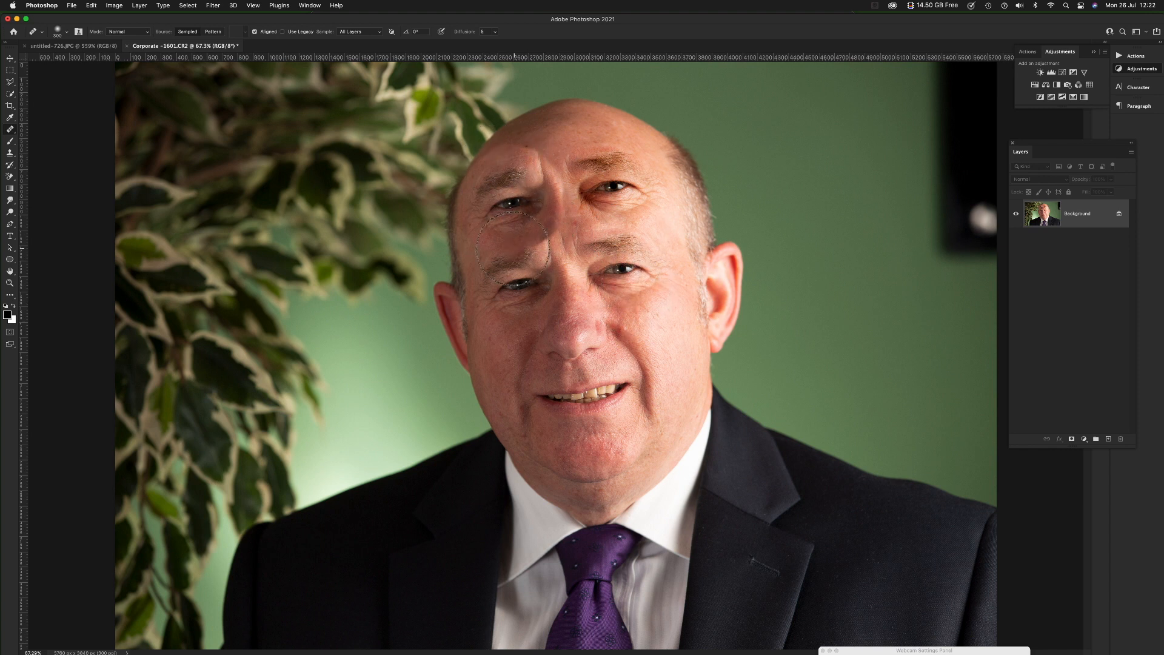
Step: Try the large Healing Brush with the sampled eye area on the cheek and across the mouth
{"action": "left_click", "coordinate": [491, 358]}
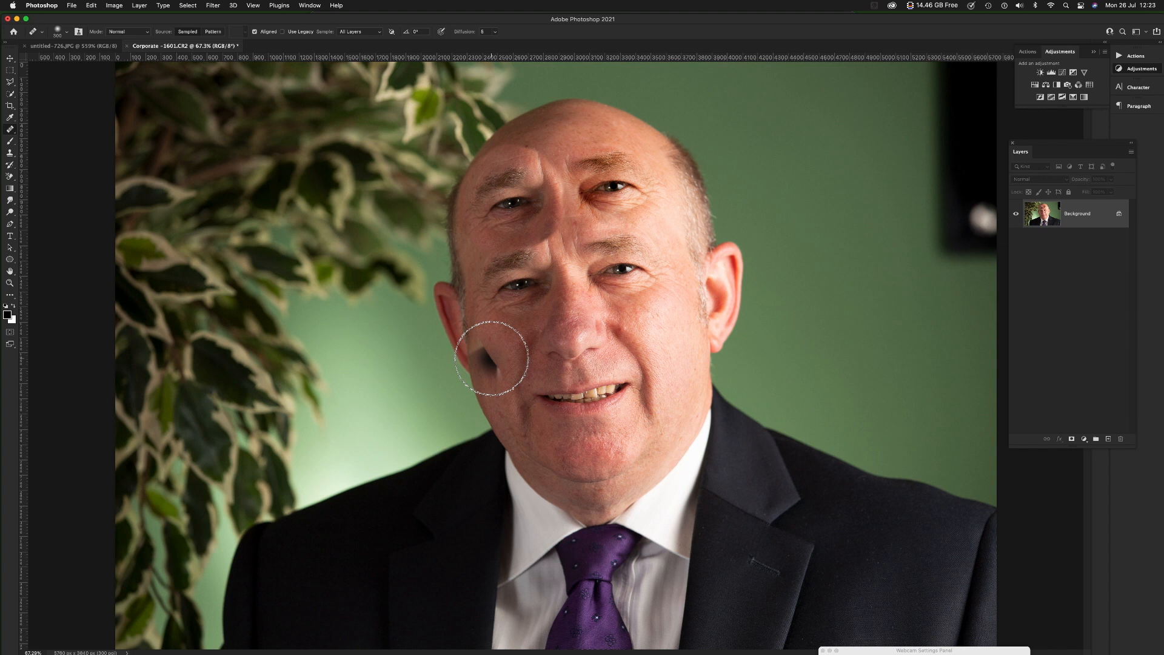
{"action": "mouse_move", "coordinate": [576, 403]}
{"action": "left_mouse_down"}
{"action": "mouse_move", "coordinate": [631, 442]}
{"action": "mouse_move", "coordinate": [621, 429]}
{"action": "left_mouse_up"}
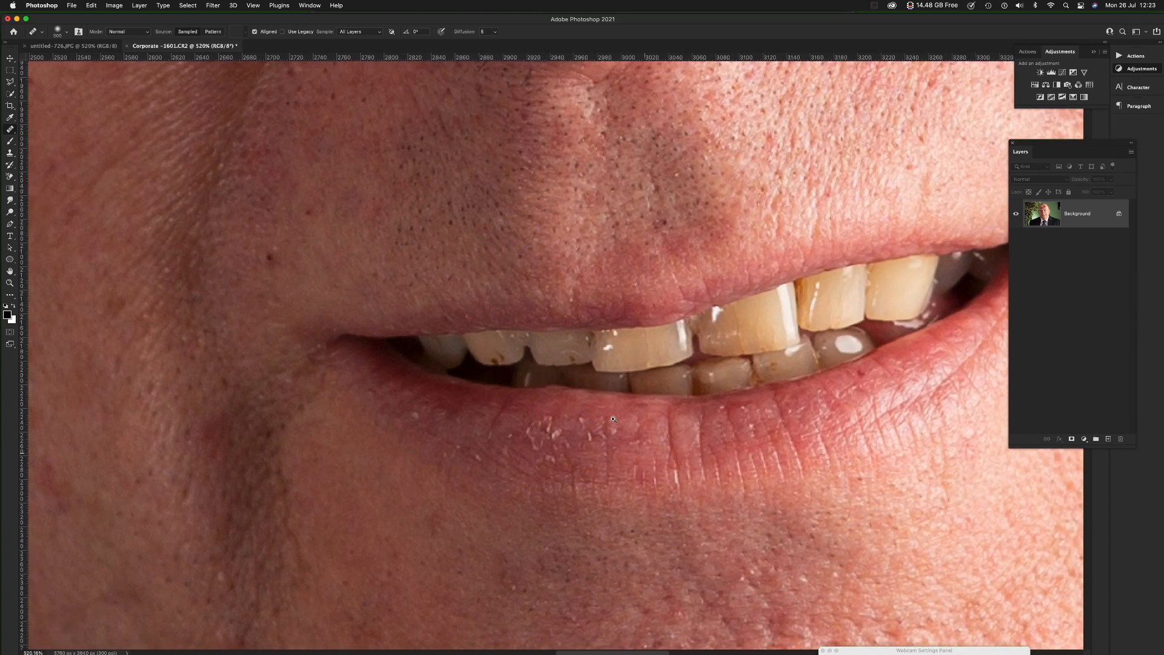
{"action": "left_click", "coordinate": [607, 383]}
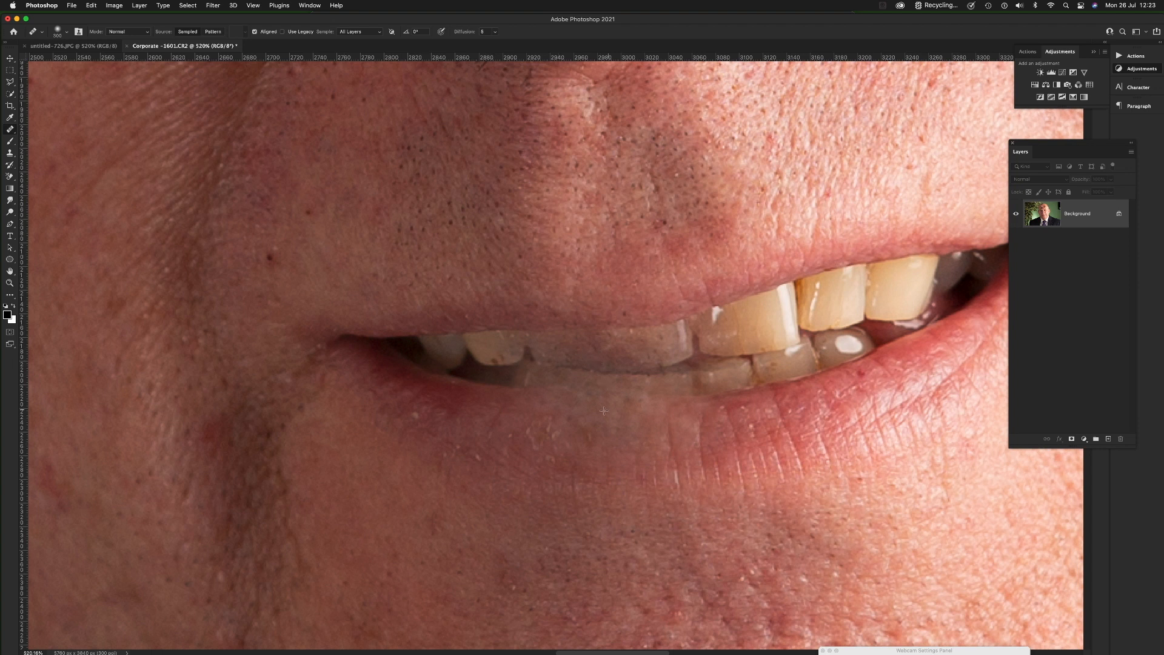
Step: Reduce the Healing Brush to tooth-detail size and heal the stain on the third upper tooth from the mouth's left corner
{"action": "mouse_move", "coordinate": [589, 385]}
{"action": "left_mouse_down"}
{"action": "mouse_move", "coordinate": [464, 325]}
{"action": "mouse_move", "coordinate": [419, 342]}
{"action": "left_mouse_up"}
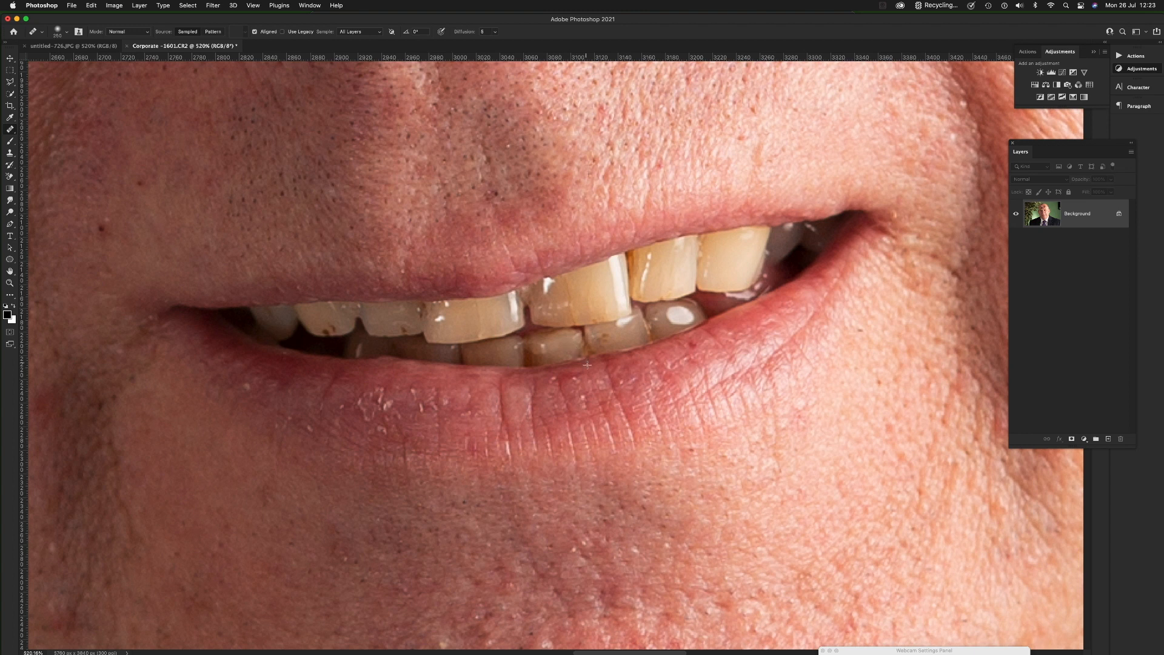
{"action": "key", "text": "bracketleft"}
{"action": "key", "text": "bracketleft"}
{"action": "key", "text": "bracketleft"}
{"action": "key", "text": "bracketleft"}
{"action": "key", "text": "bracketleft"}
{"action": "key", "text": "bracketleft"}
{"action": "key", "text": "bracketleft"}
{"action": "key", "text": "bracketleft"}
{"action": "key", "text": "bracketleft"}
{"action": "left_click", "coordinate": [567, 427]}
{"action": "left_click", "coordinate": [372, 325]}
{"action": "key", "text": "bracketleft"}
{"action": "key", "text": "bracketleft"}
{"action": "key", "text": "bracketleft"}
{"action": "left_click", "coordinate": [369, 319]}
{"action": "left_click", "coordinate": [399, 329]}
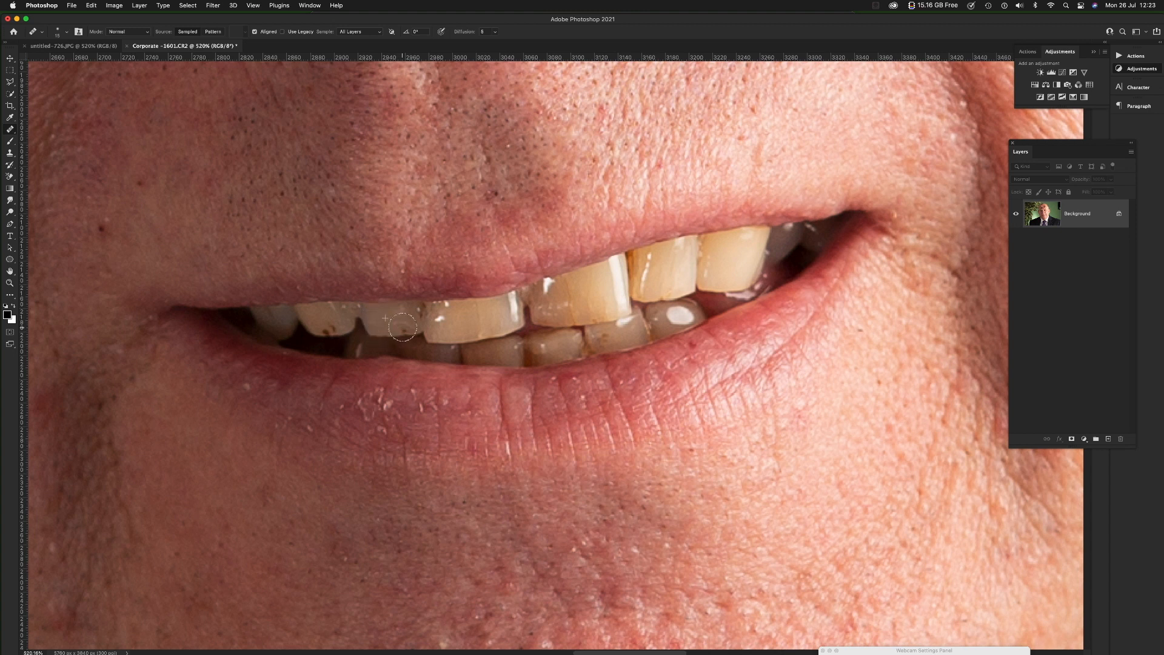
Step: Sample clean enamel and heal the brown spots along the tip of the second upper tooth from the left
{"action": "left_click", "coordinate": [326, 319], "text": "alt"}
{"action": "left_click", "coordinate": [333, 327]}
{"action": "left_click", "coordinate": [317, 321], "text": "alt"}
{"action": "left_click", "coordinate": [321, 326]}
{"action": "left_click", "coordinate": [320, 322]}
{"action": "mouse_move", "coordinate": [320, 342]}
{"action": "left_mouse_down"}
{"action": "mouse_move", "coordinate": [343, 351]}
{"action": "mouse_move", "coordinate": [332, 347]}
{"action": "left_mouse_up"}
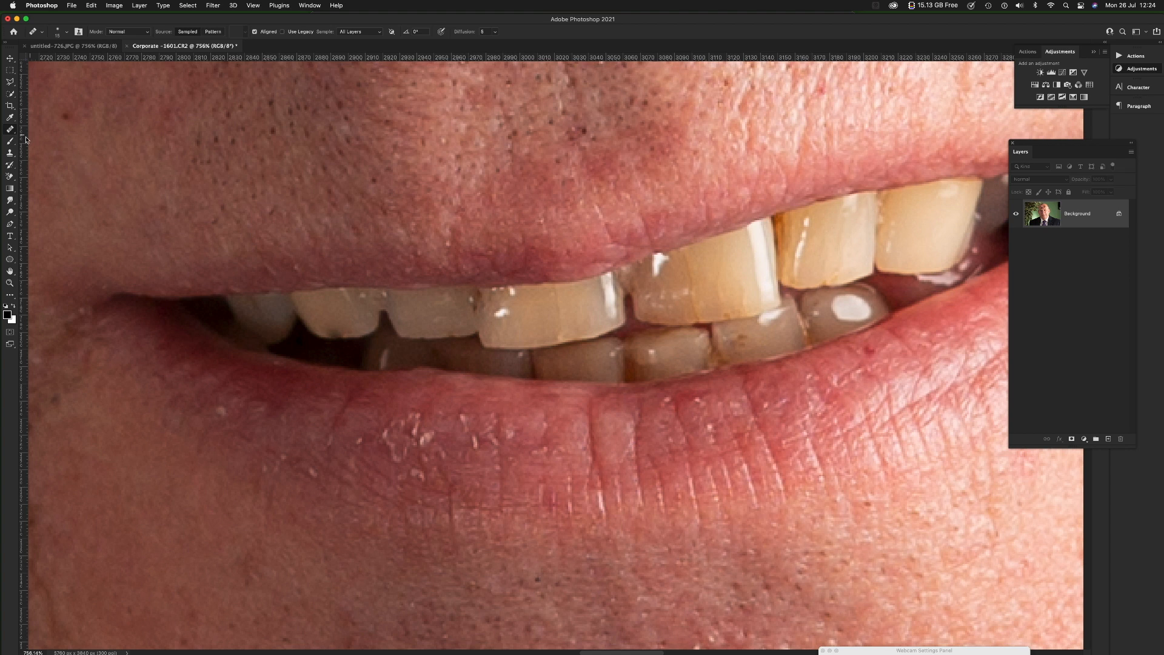
Step: Switch to the Clone Stamp and shrink its brush to a tiny tip that fits well within a single tooth
{"action": "left_click", "coordinate": [10, 153]}
{"action": "left_click", "coordinate": [37, 153]}
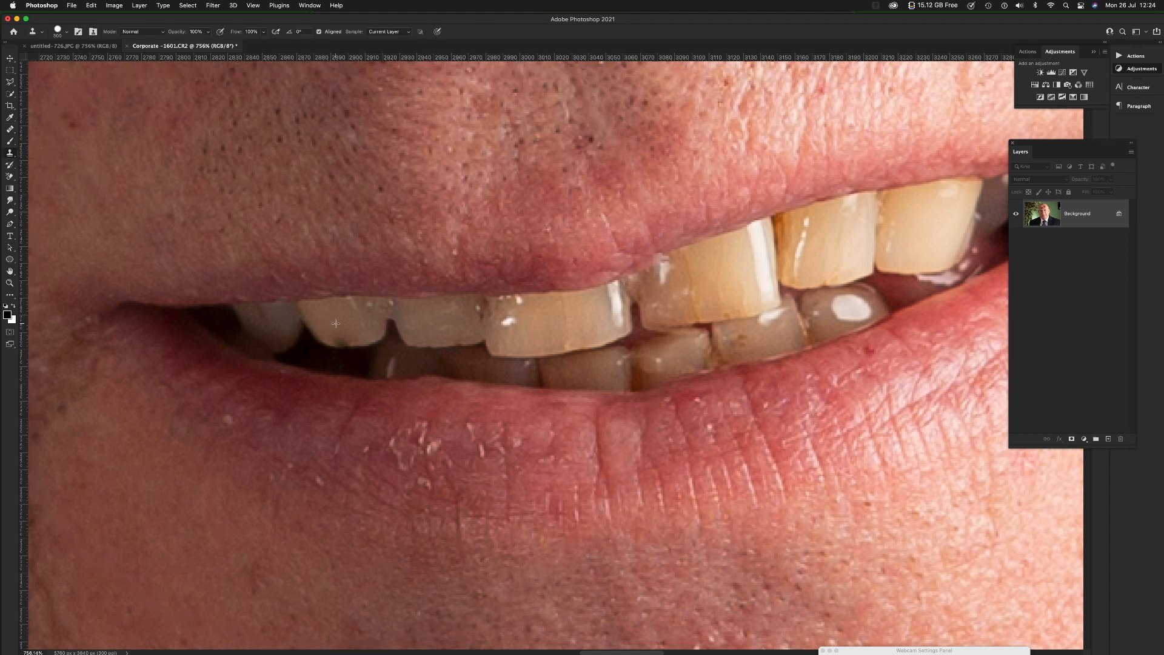
{"action": "key", "text": "bracketleft"}
{"action": "key", "text": "bracketleft"}
{"action": "key", "text": "bracketleft"}
{"action": "key", "text": "bracketleft"}
{"action": "key", "text": "bracketleft"}
{"action": "key", "text": "bracketleft"}
{"action": "key", "text": "bracketleft"}
{"action": "key", "text": "bracketleft"}
{"action": "key", "text": "bracketleft"}
{"action": "key", "text": "bracketleft"}
{"action": "key", "text": "bracketleft"}
{"action": "key", "text": "bracketleft"}
{"action": "key", "text": "bracketleft"}
{"action": "key", "text": "bracketleft"}
{"action": "key", "text": "bracketleft"}
{"action": "key", "text": "bracketleft"}
{"action": "key", "text": "bracketleft"}
{"action": "key", "text": "bracketleft"}
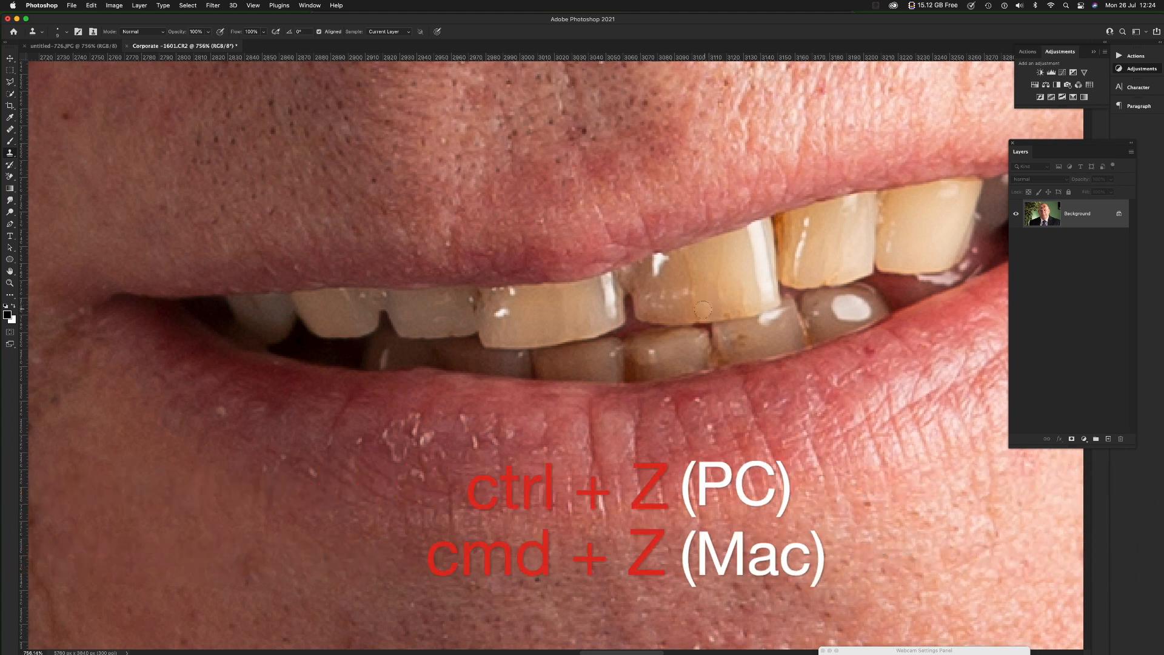
Step: Heal the marks on the large upper front tooth with a smaller Healing Brush, sampling clean enamel from the same tooth
{"action": "left_click", "coordinate": [10, 129]}
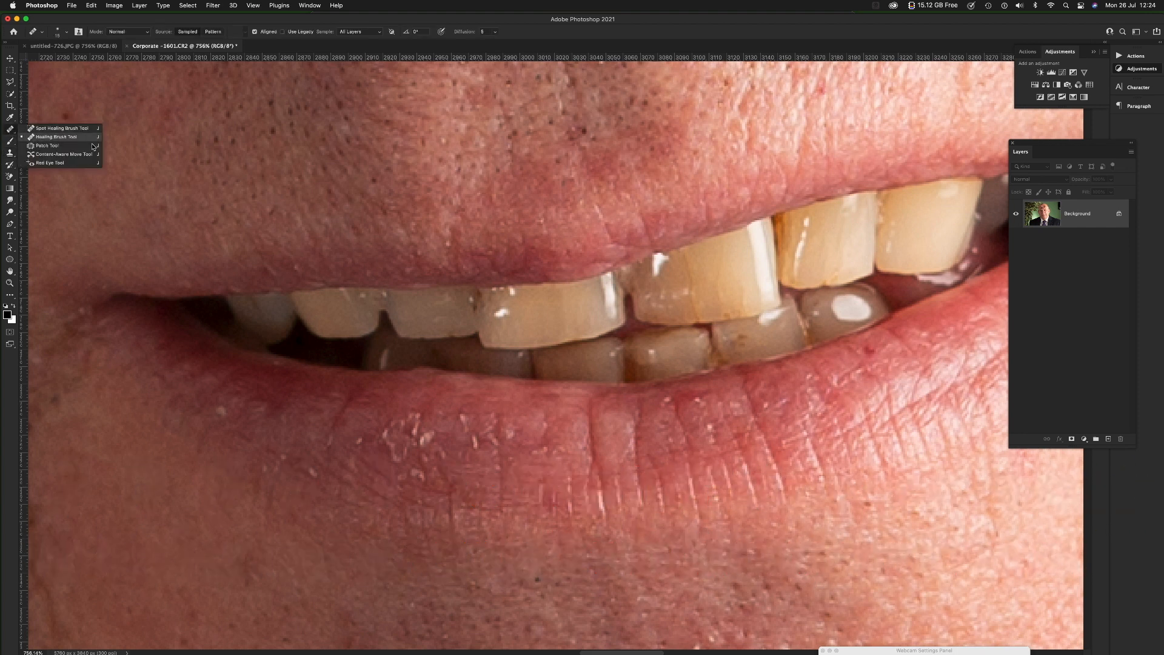
{"action": "left_click", "coordinate": [73, 137]}
{"action": "key", "text": "["}
{"action": "key", "text": "["}
{"action": "key", "text": "["}
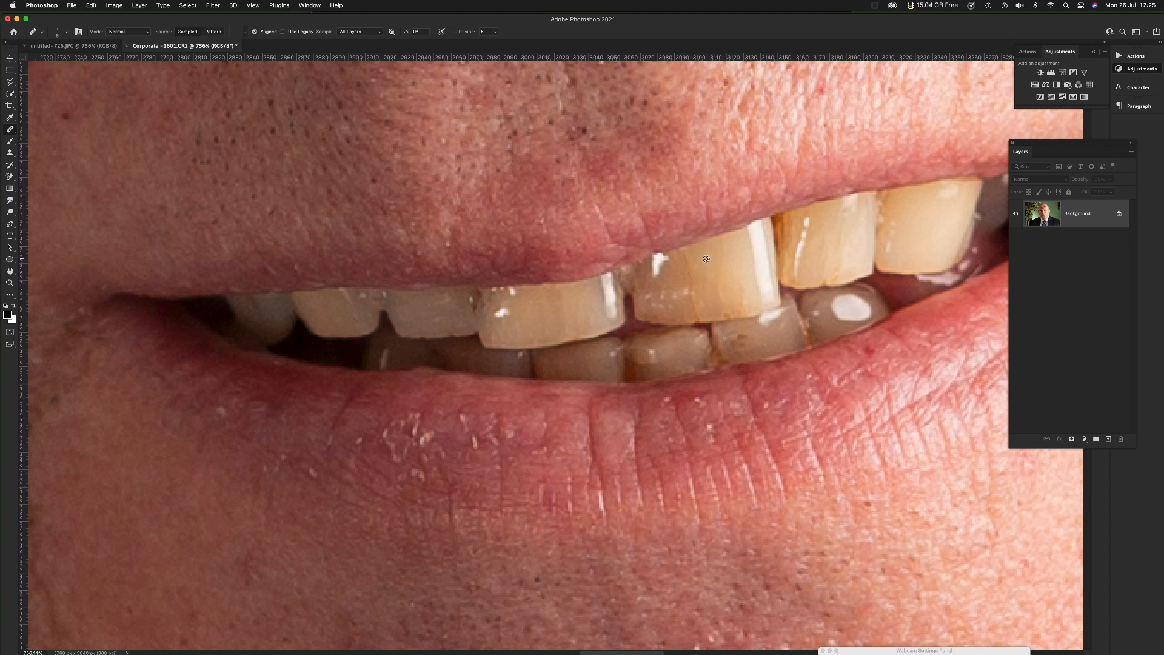
{"action": "left_click", "coordinate": [706, 258], "text": "alt"}
{"action": "left_click_drag", "start_coordinate": [689, 264], "coordinate": [687, 261]}
{"action": "mouse_move", "coordinate": [722, 269]}
{"action": "left_mouse_down"}
{"action": "mouse_move", "coordinate": [725, 300]}
{"action": "mouse_move", "coordinate": [735, 266]}
{"action": "left_mouse_up"}
{"action": "left_click_drag", "start_coordinate": [721, 303], "coordinate": [732, 318]}
Step: Heal the stains on the lower tooth beneath the front one and the edges of the third and second upper teeth
{"action": "left_click", "coordinate": [762, 342], "text": "alt"}
{"action": "left_click_drag", "start_coordinate": [742, 338], "coordinate": [741, 343]}
{"action": "left_click", "coordinate": [466, 321], "text": "alt"}
{"action": "left_click_drag", "start_coordinate": [475, 317], "coordinate": [479, 292]}
{"action": "left_click", "coordinate": [465, 319], "text": "alt"}
{"action": "left_click_drag", "start_coordinate": [337, 339], "coordinate": [360, 335]}
Step: Clone clean enamel over the lower edge of the third upper tooth from the left with the small Clone Stamp brush
{"action": "left_click", "coordinate": [419, 317], "text": "alt"}
{"action": "left_click", "coordinate": [9, 154]}
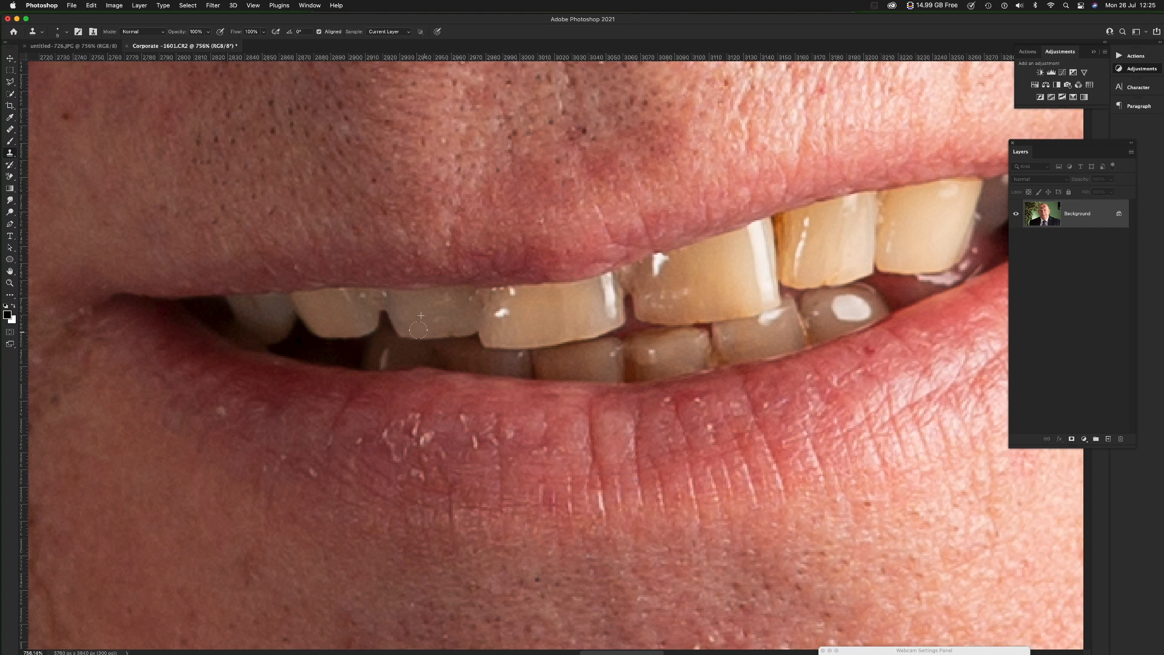
{"action": "left_click", "coordinate": [441, 314], "text": "alt"}
{"action": "left_click_drag", "start_coordinate": [441, 330], "coordinate": [448, 329]}
{"action": "key", "text": "super+0"}
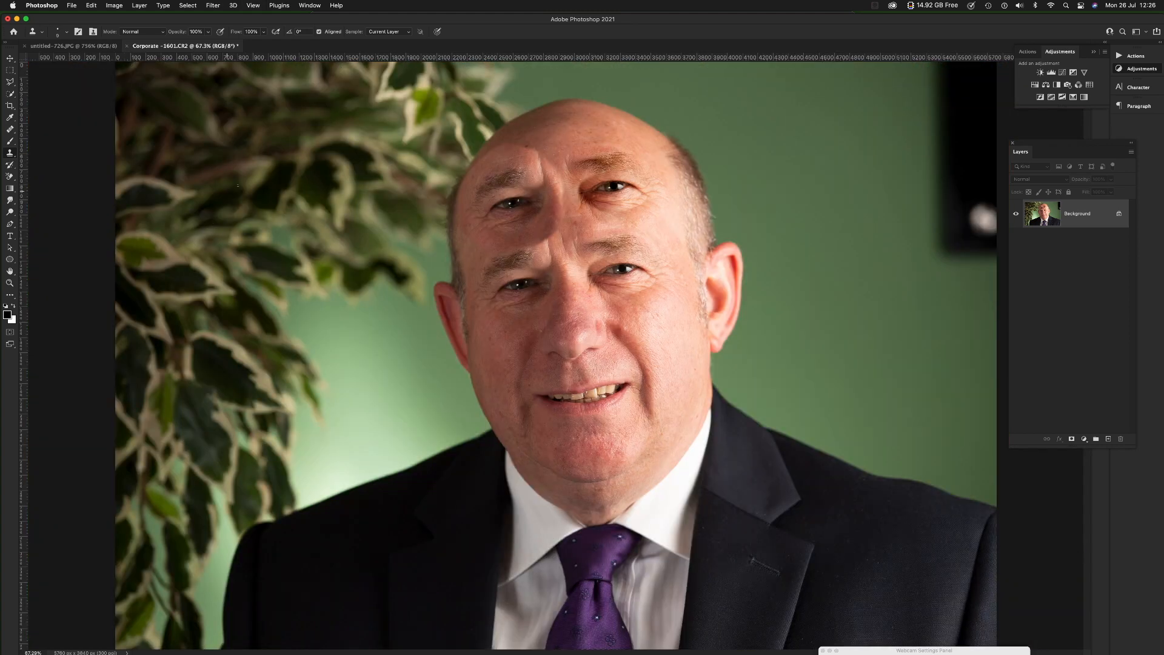